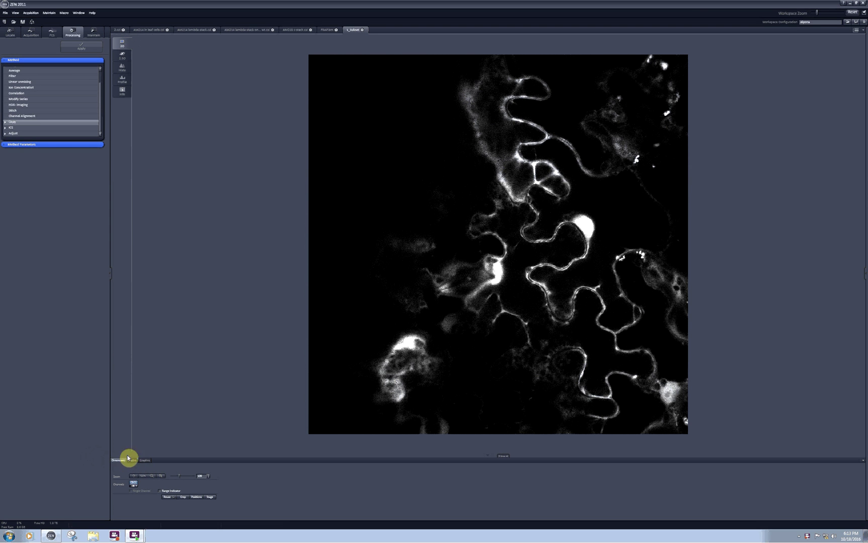
- Enlarge the interface with Workspace Zoom and look through the Display and Graphics tabs
drag(817, 14, 833, 14)
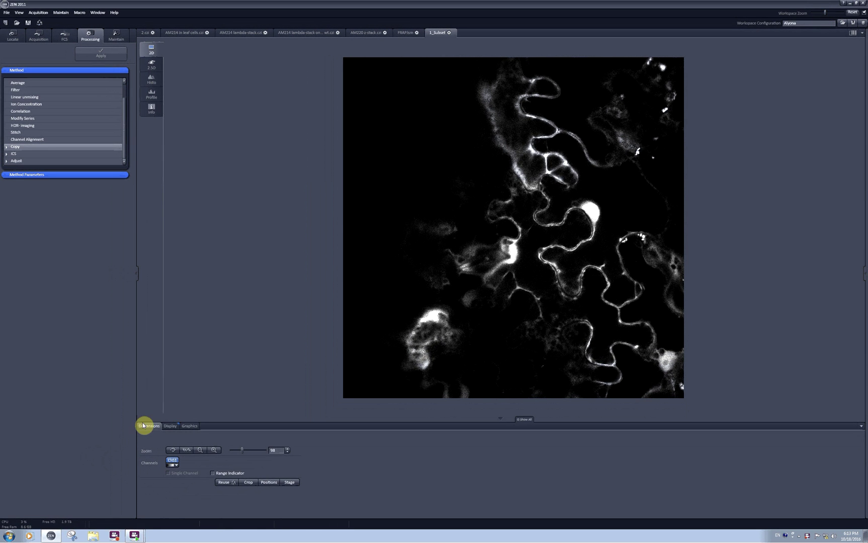
click(172, 426)
click(196, 428)
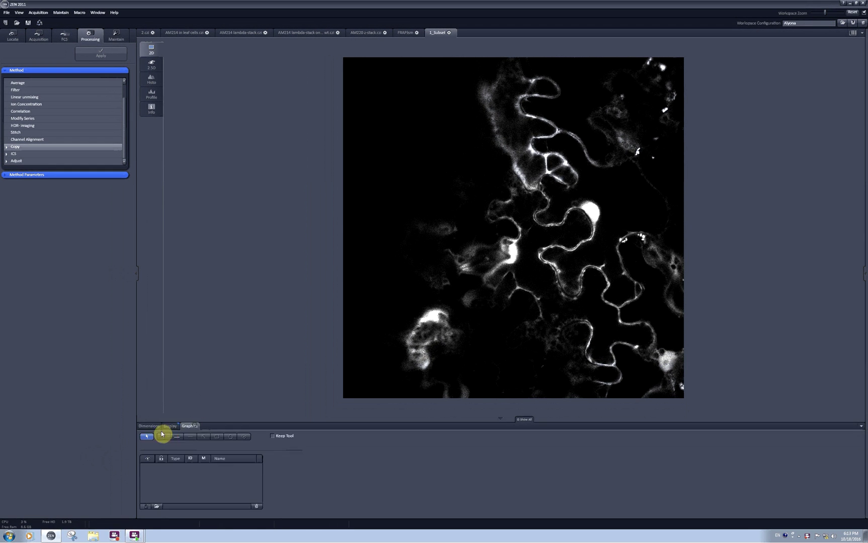
click(150, 426)
- Dock the Graphics and Display tabs as separate panels beside Dimensions
click(172, 426)
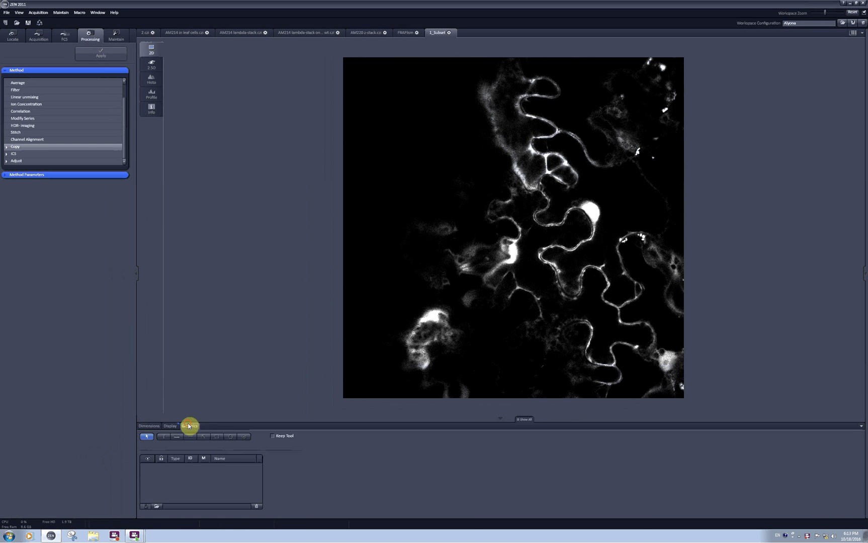
drag(188, 425, 322, 447)
drag(163, 431, 505, 428)
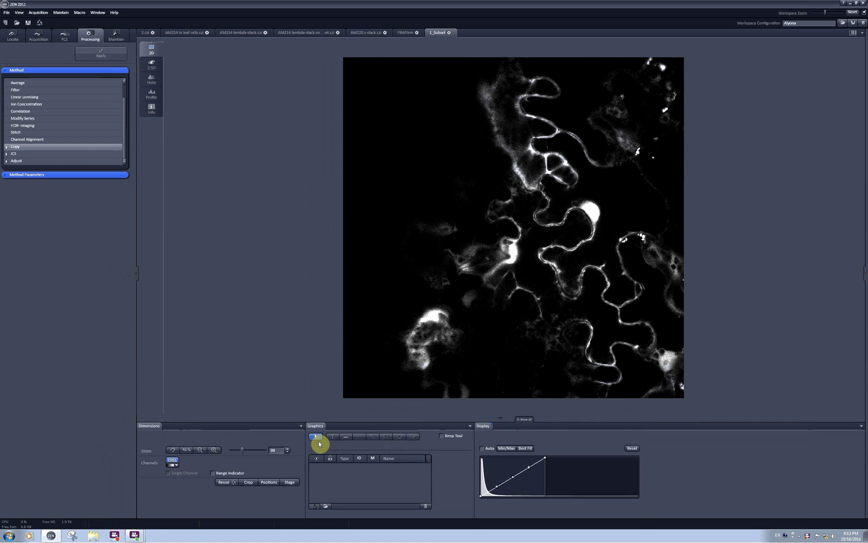
- Enable Show All to reveal interpolation, colour setup and black, gamma and white values
click(521, 420)
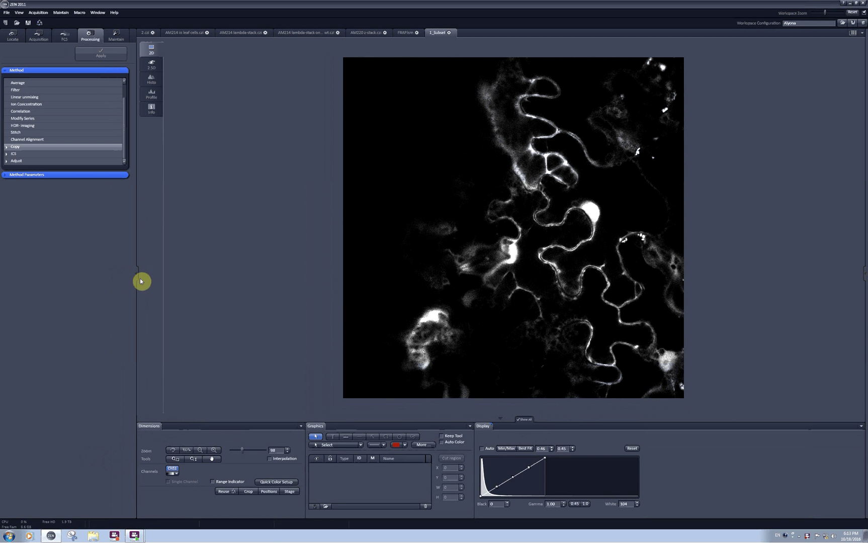
click(19, 13)
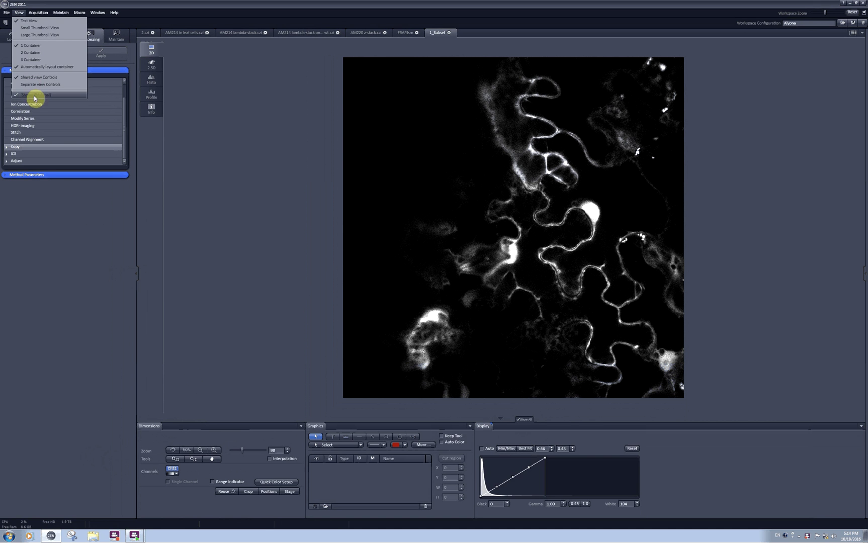
click(233, 359)
click(522, 420)
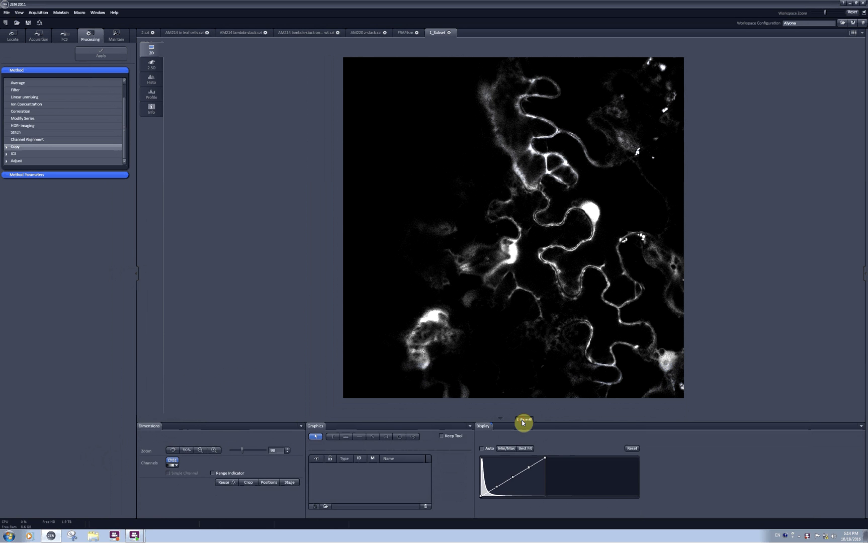
click(523, 421)
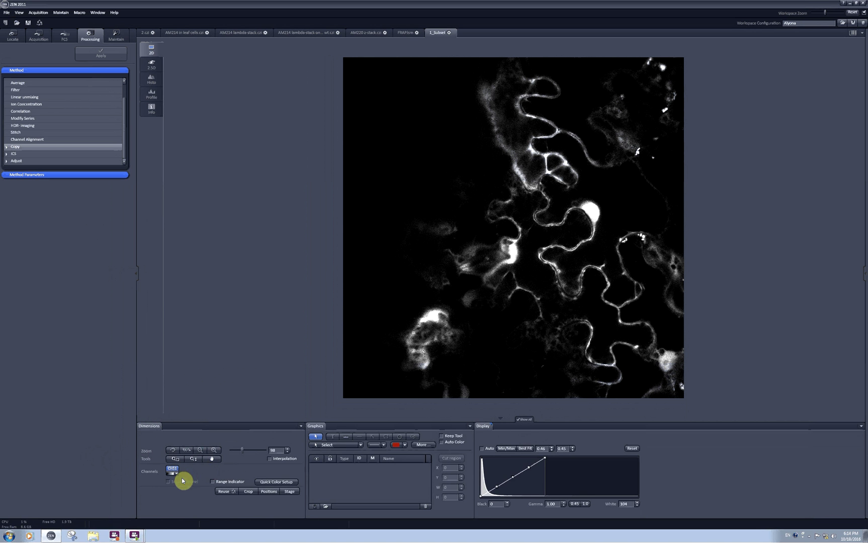
- Fit the image to the viewing area, then show it at 1:1 pixel size
click(173, 451)
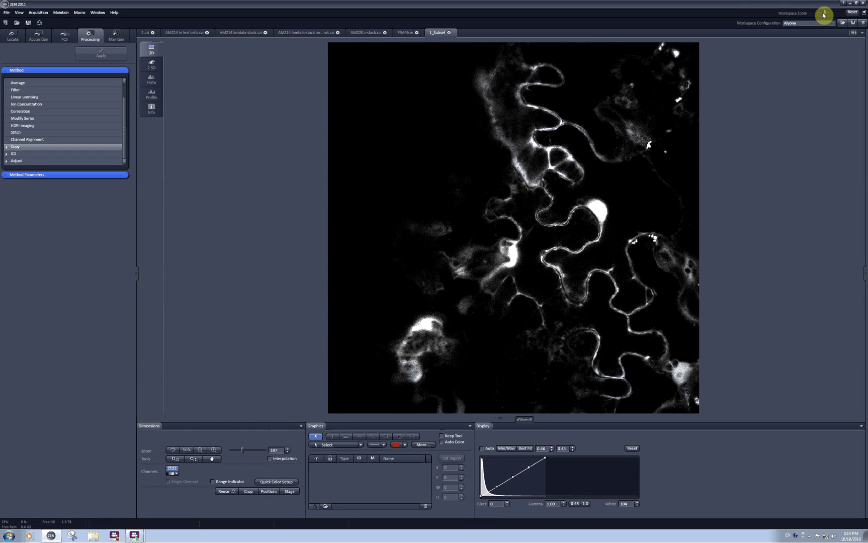
mouse_move(823, 15)
mouse_down()
mouse_move(837, 17)
mouse_move(825, 15)
mouse_up()
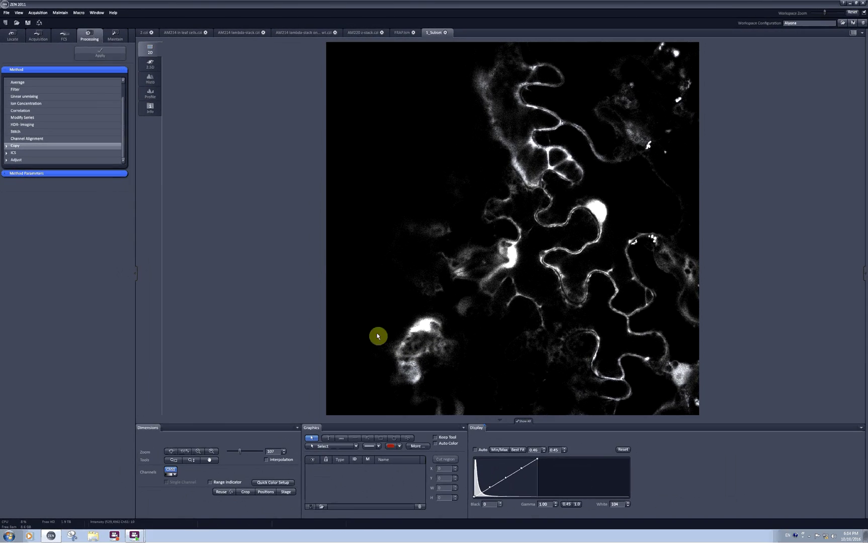
click(185, 452)
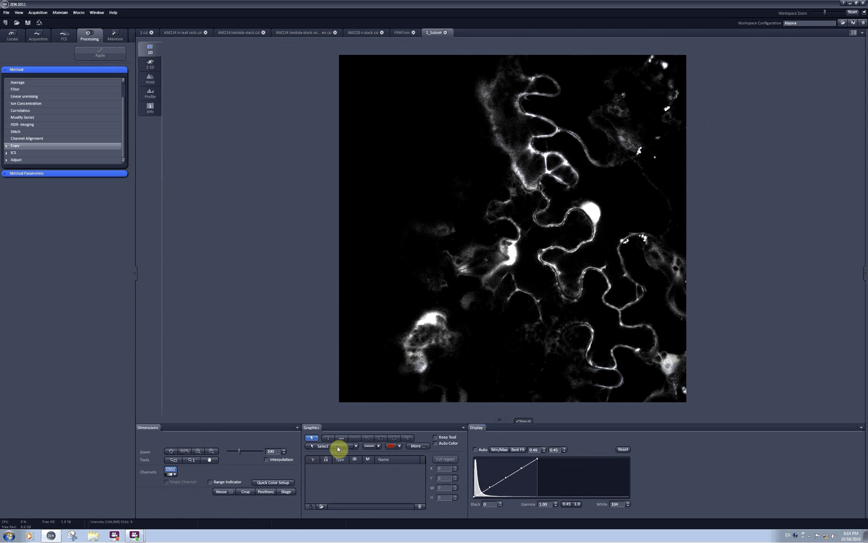
- Zoom the image out and in, then set the zoom slider to about 29
click(198, 451)
click(198, 452)
click(211, 451)
click(212, 451)
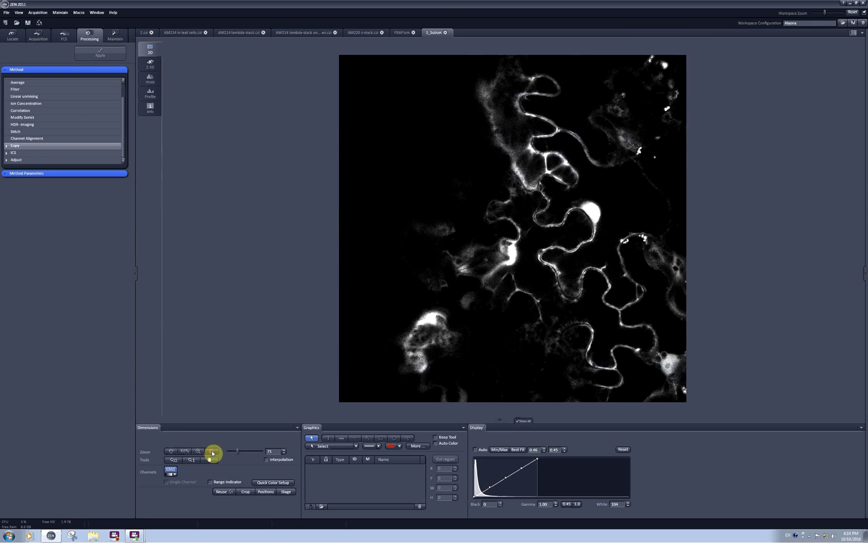
click(212, 452)
mouse_move(241, 453)
mouse_down()
mouse_move(265, 448)
mouse_move(236, 452)
mouse_up()
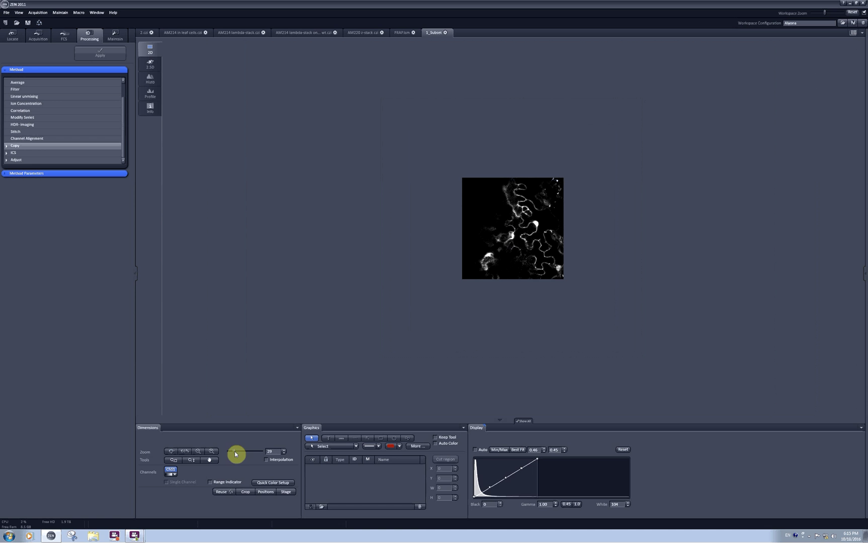
- Zoom into a bright cell by region and by vertical drag to 462, scrolling to view the pixels
click(176, 461)
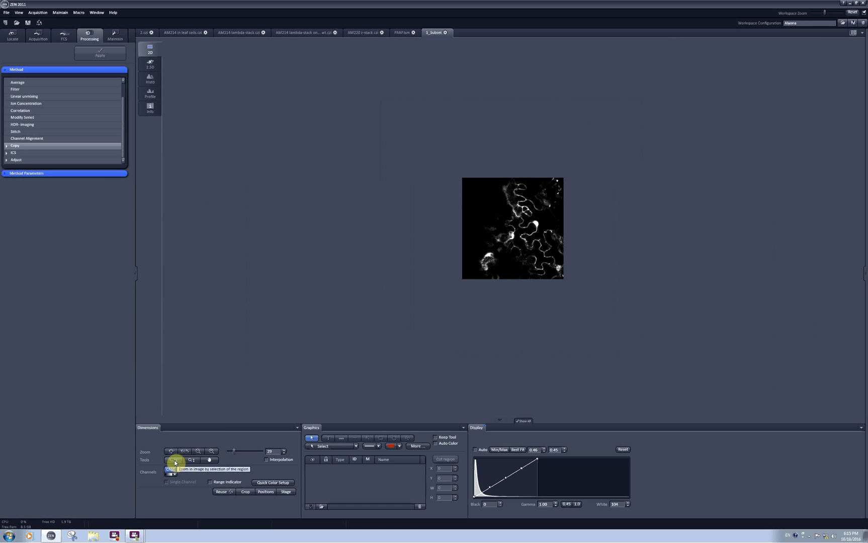
drag(530, 217, 540, 228)
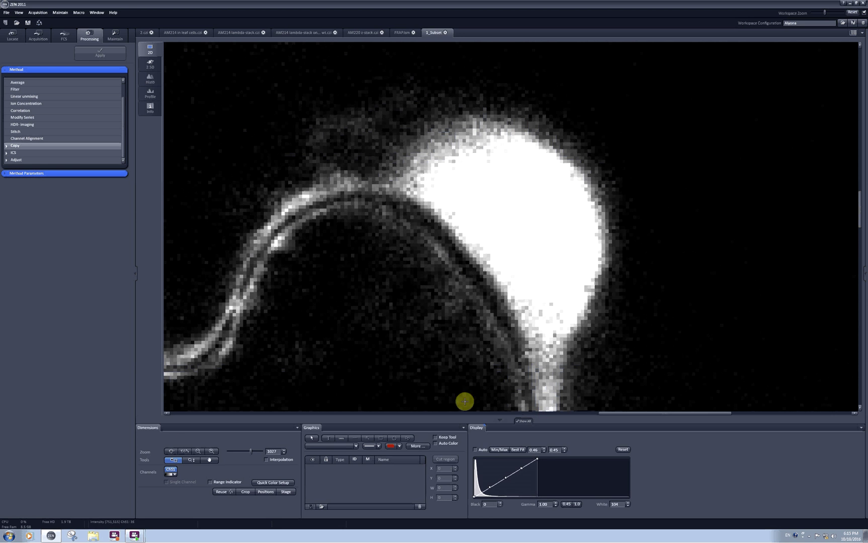
click(192, 460)
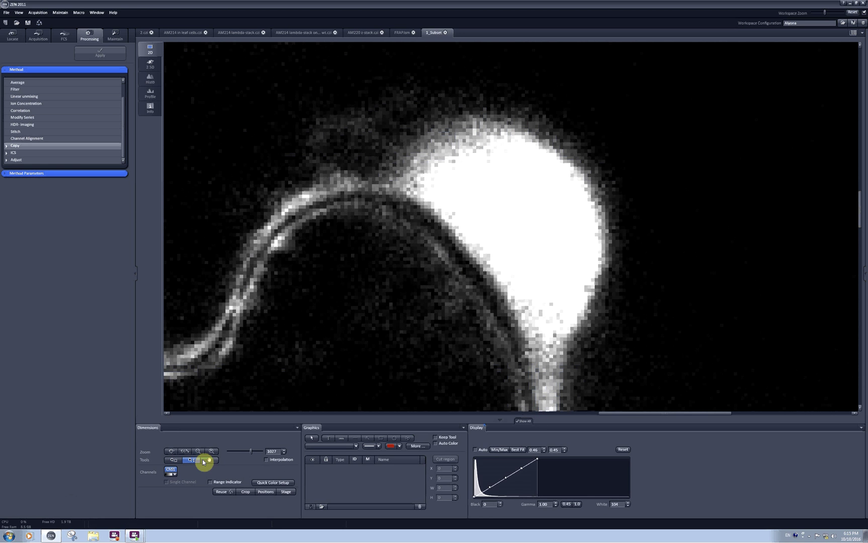
drag(509, 316, 511, 344)
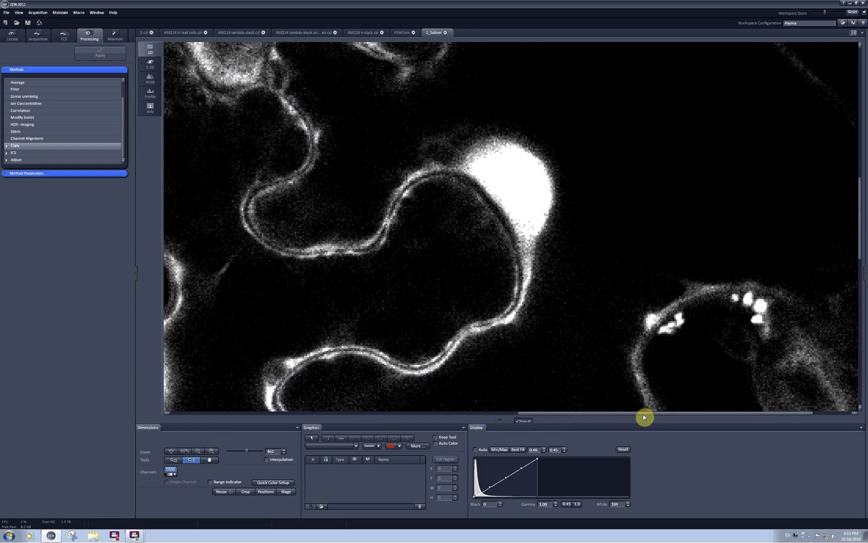
mouse_move(668, 413)
mouse_down()
mouse_move(312, 407)
mouse_move(682, 404)
mouse_up()
drag(858, 213, 859, 302)
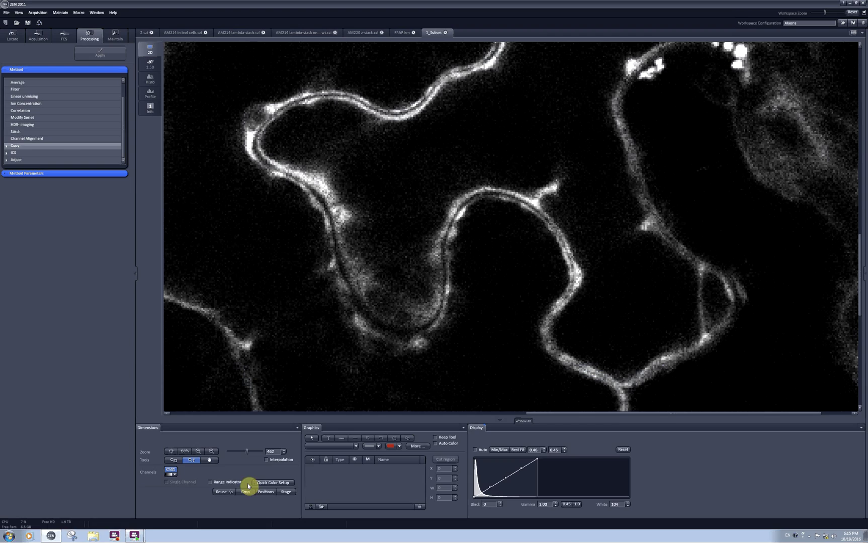
- Pan across the magnified cells, then turn on Interpolation in the Dimensions tab
click(209, 460)
drag(422, 150, 382, 211)
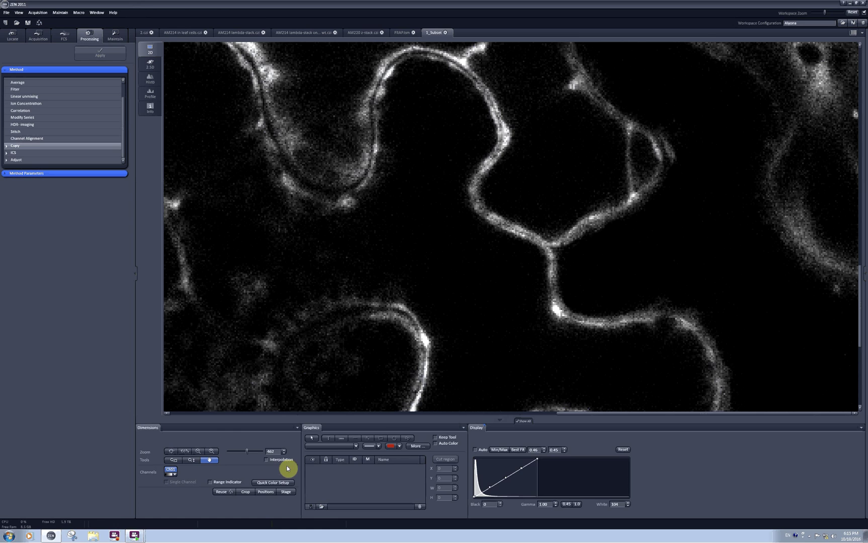
drag(360, 282, 373, 449)
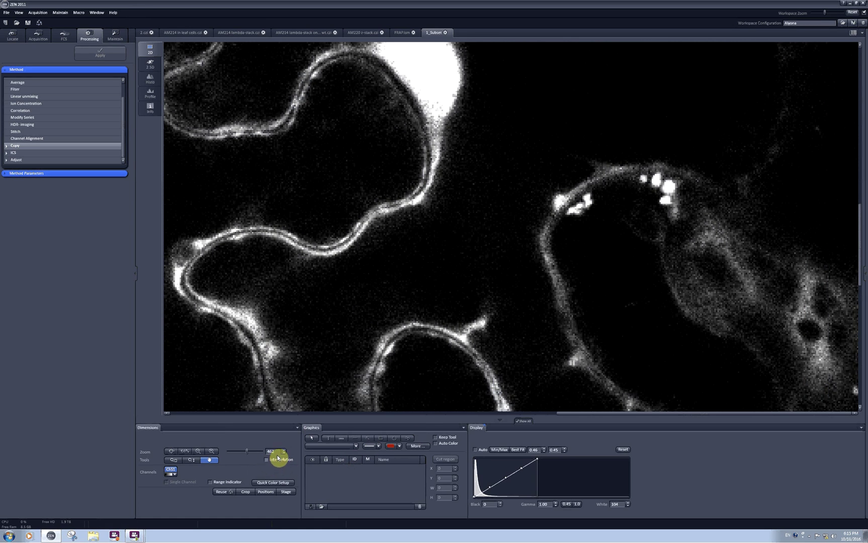
drag(440, 155, 455, 235)
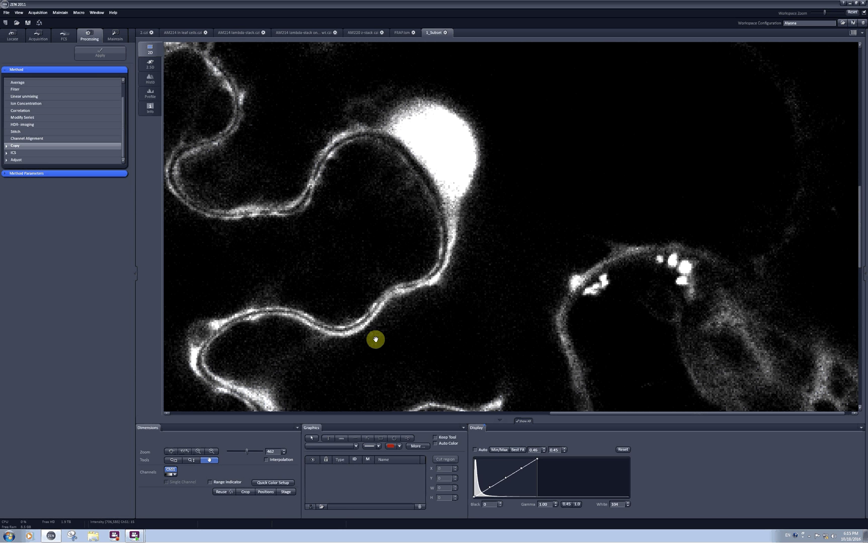
click(266, 460)
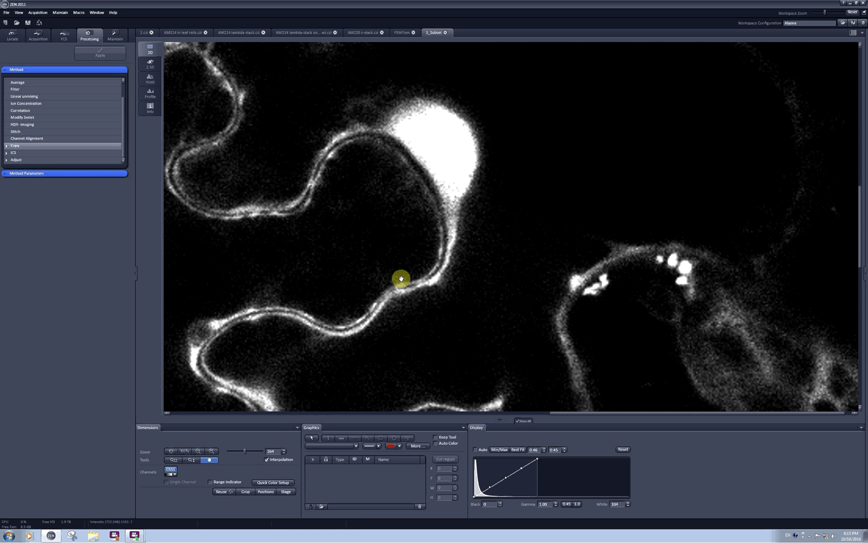
- Toggle Interpolation off and back on, then hide the channel display
click(286, 461)
click(286, 460)
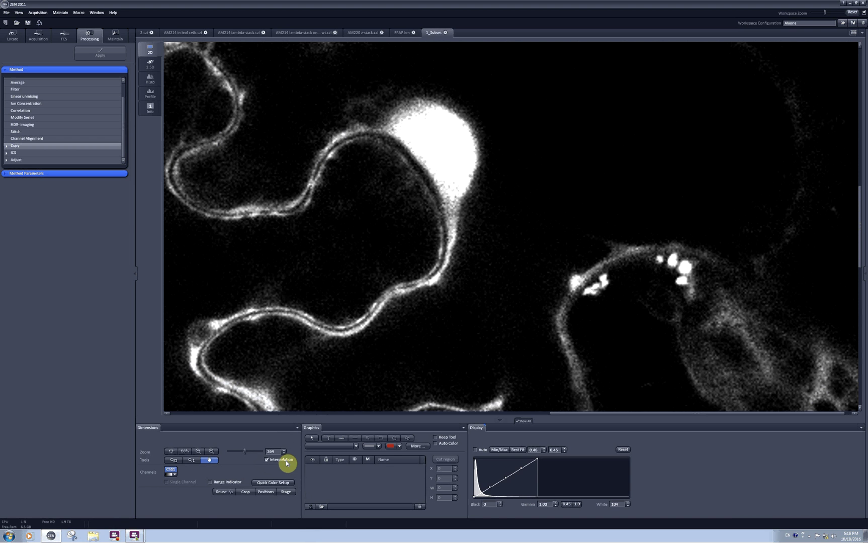
click(172, 470)
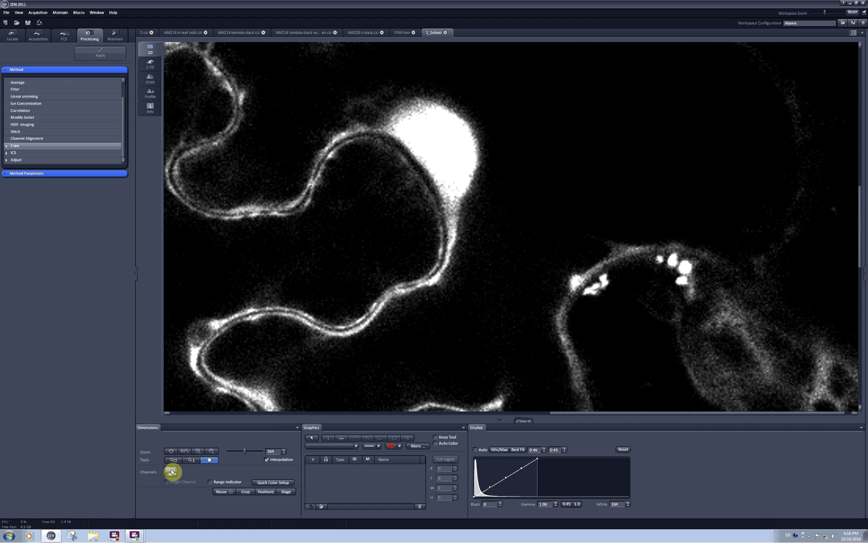
click(172, 471)
click(172, 471)
click(171, 471)
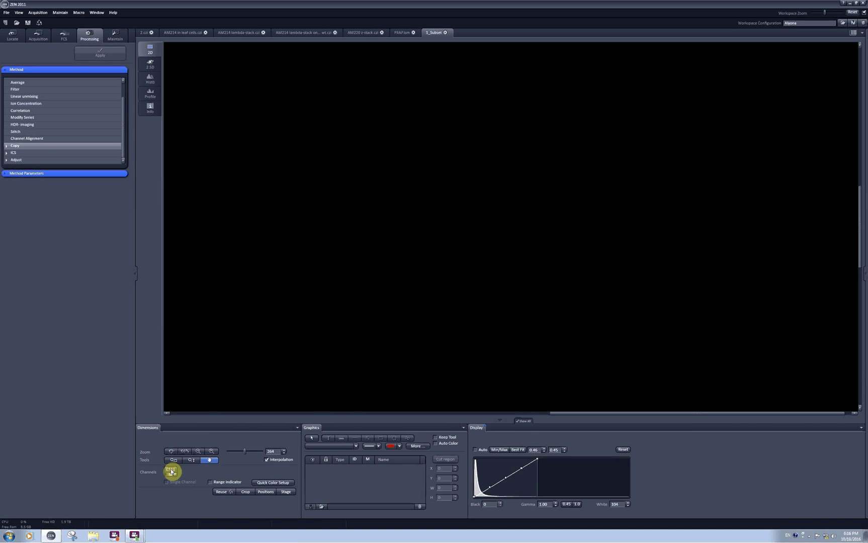
- Show the channel again and recolour it yellow after trying red and green
click(171, 471)
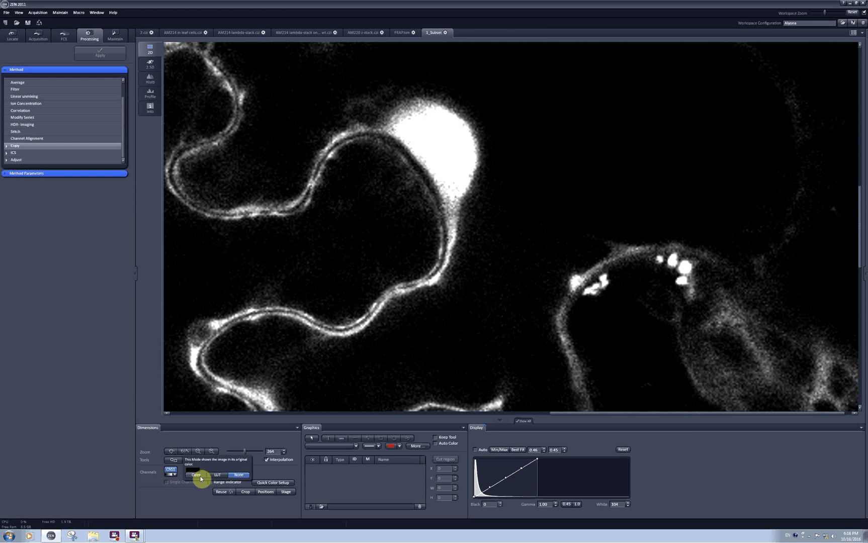
click(175, 475)
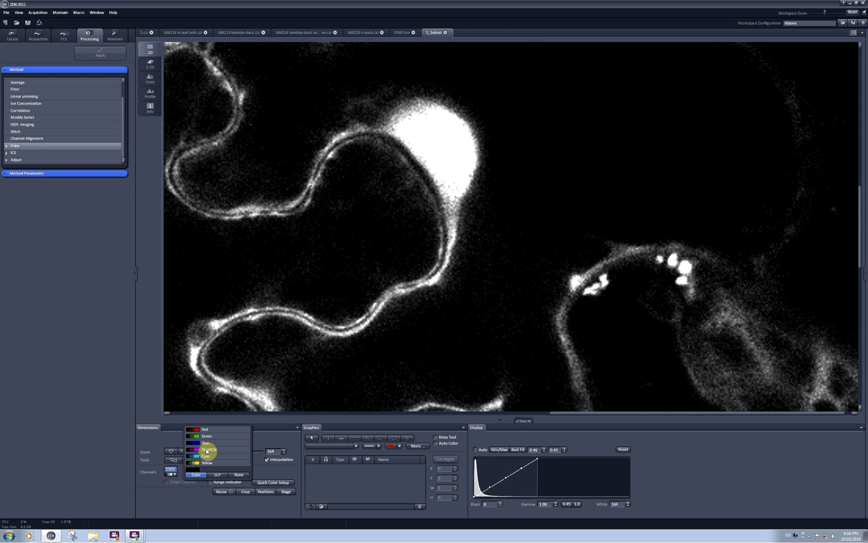
click(206, 430)
click(175, 475)
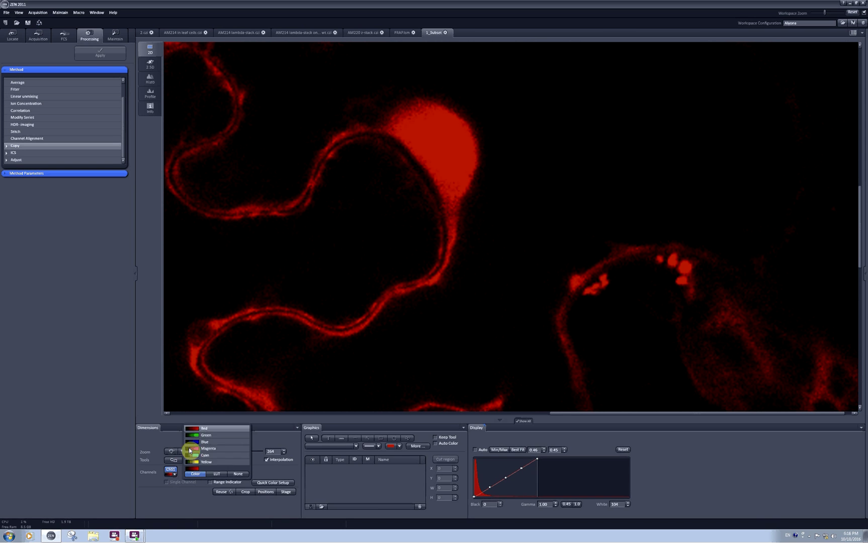
click(203, 437)
click(169, 472)
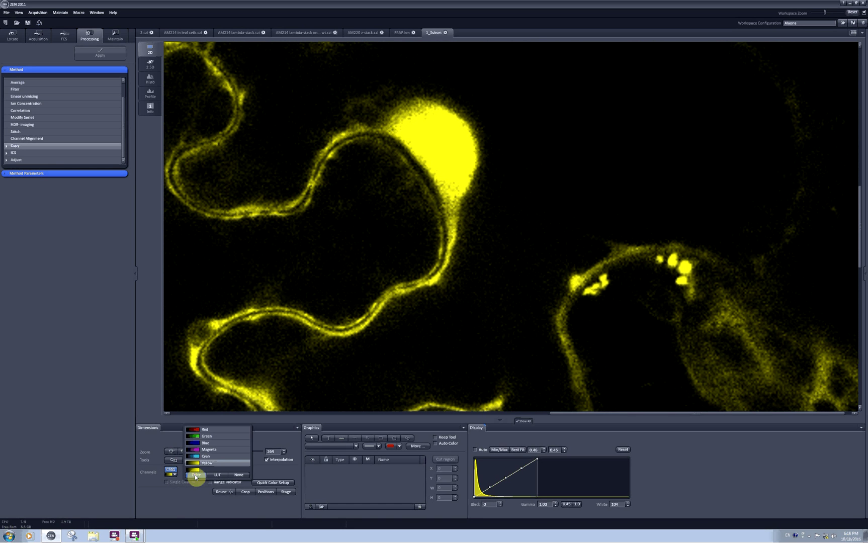
- Apply the Rainbow lookup table to the channel and zoom out to half magnification
click(220, 475)
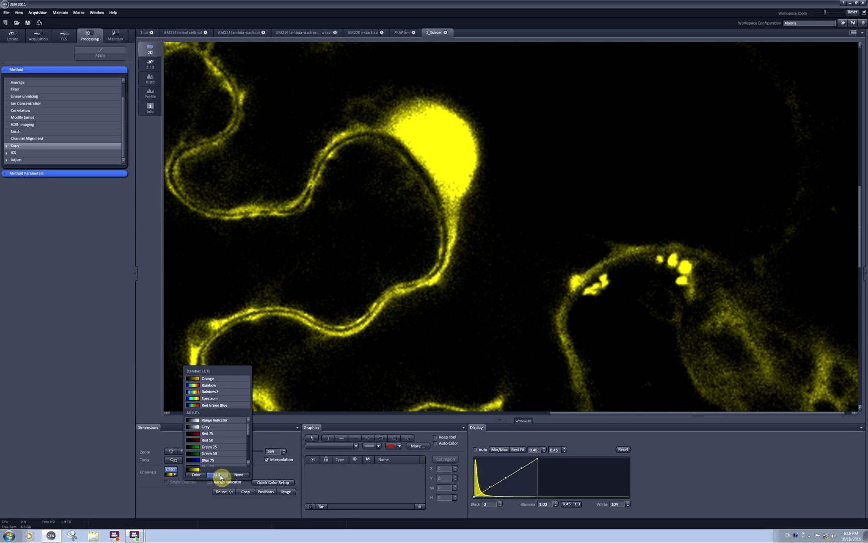
click(206, 385)
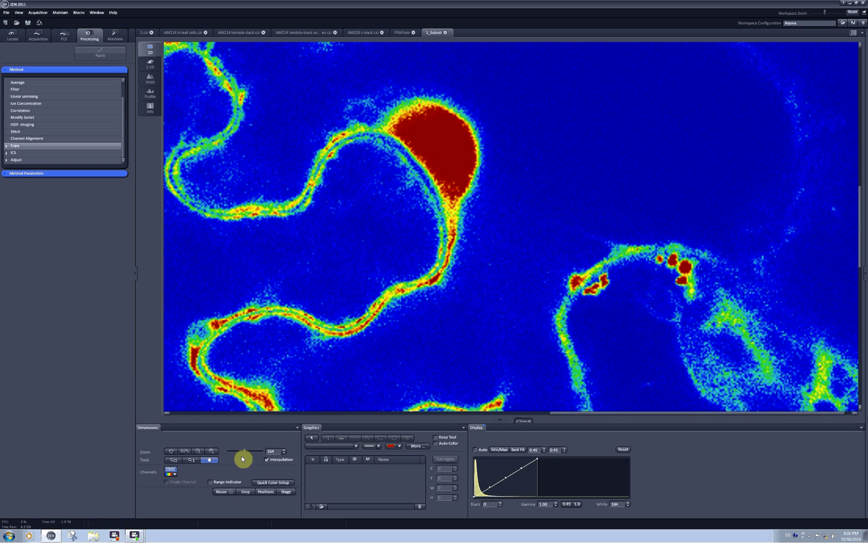
click(199, 451)
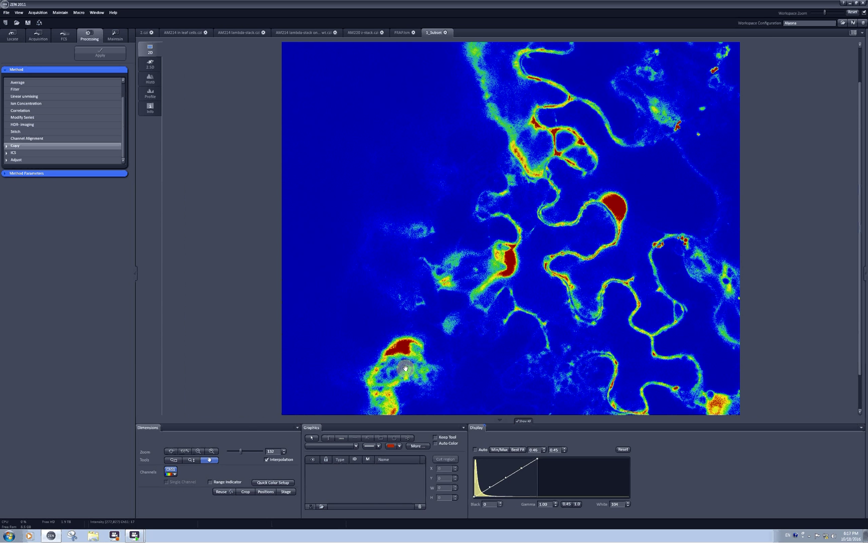
- Switch the channel's lookup table to Rainbow2
click(175, 474)
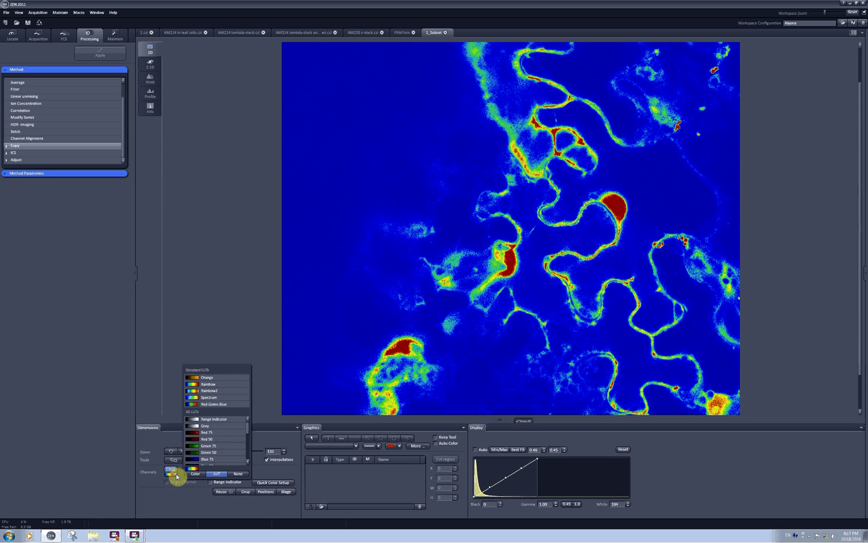
click(213, 396)
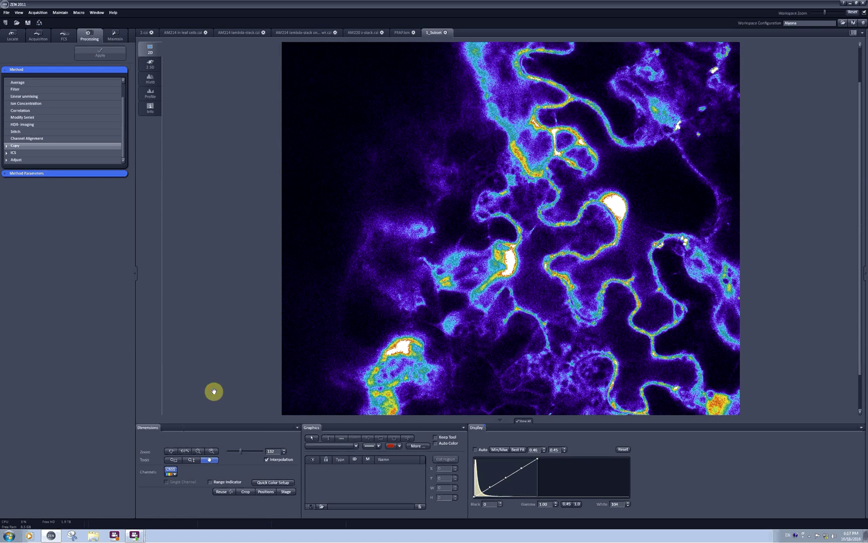
click(175, 473)
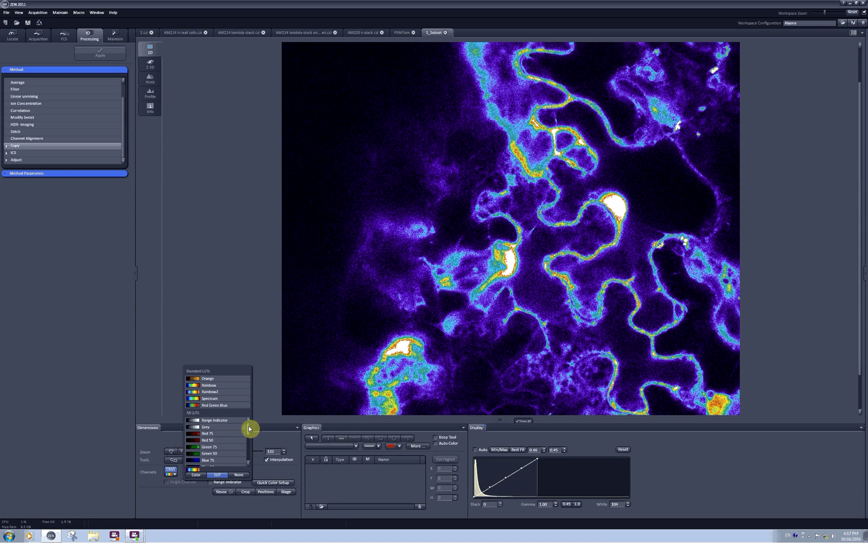
mouse_move(249, 428)
mouse_down()
mouse_move(250, 459)
mouse_move(253, 422)
mouse_move(254, 468)
mouse_move(254, 421)
mouse_up()
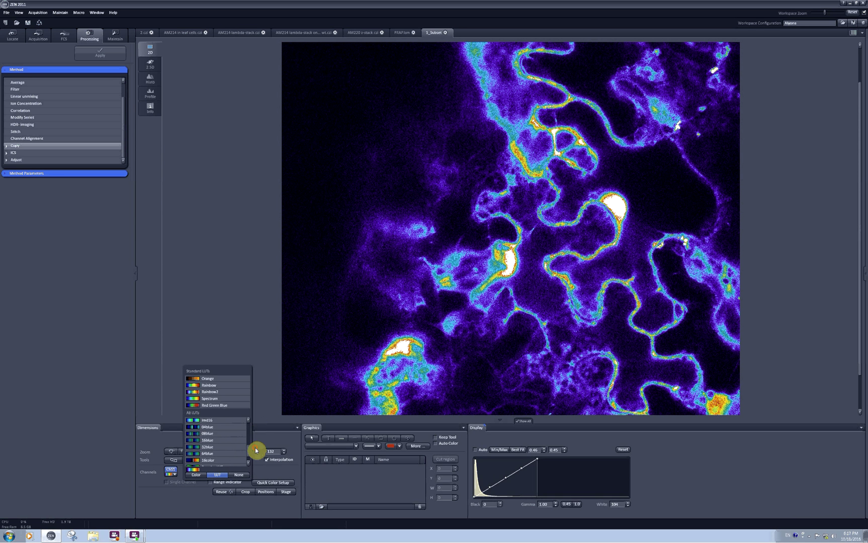
click(265, 436)
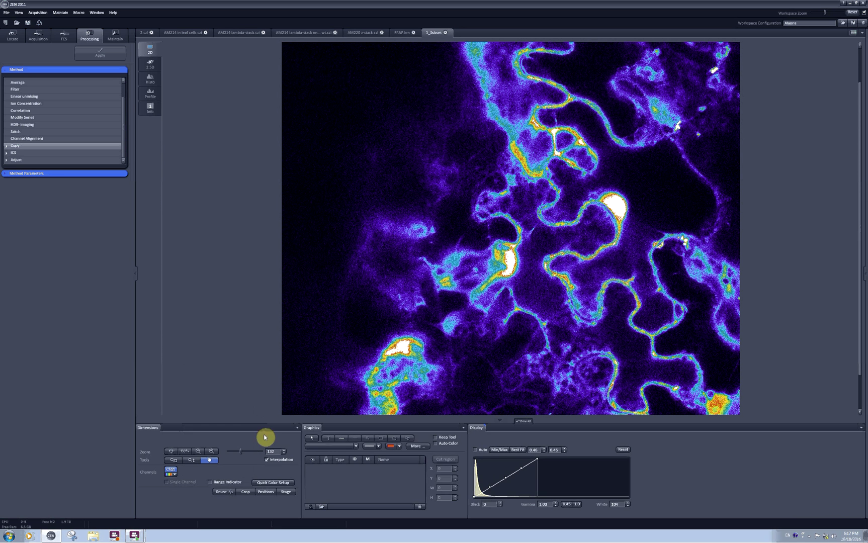
- Turn on Range Indicator to mark saturated pixels red, and preview the Quick Color Setup presets
click(211, 482)
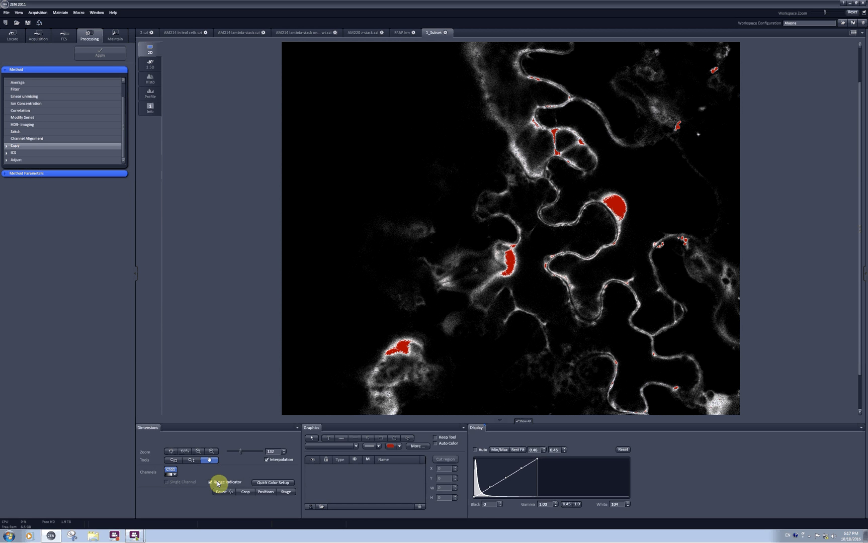
click(282, 483)
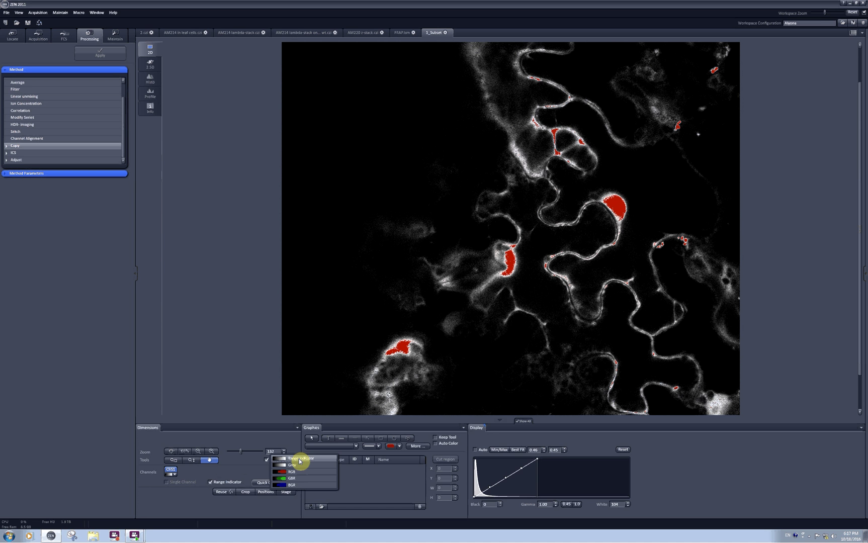
click(281, 507)
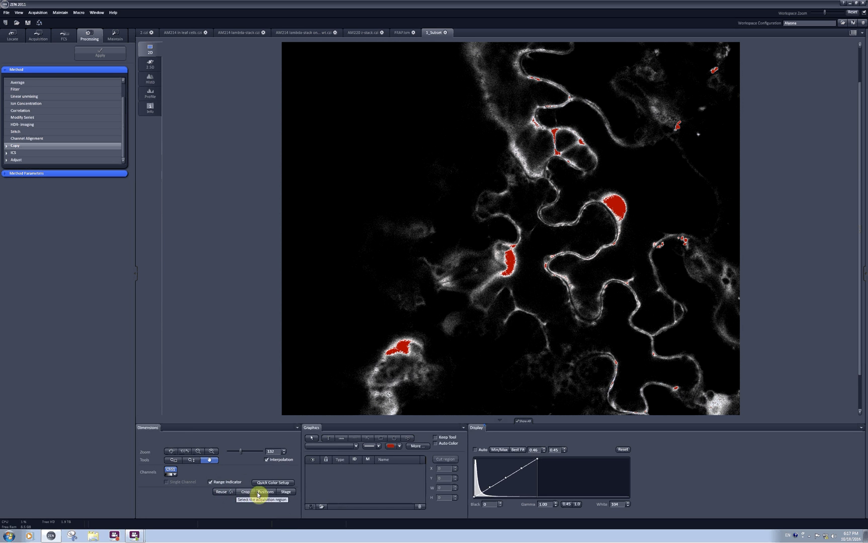